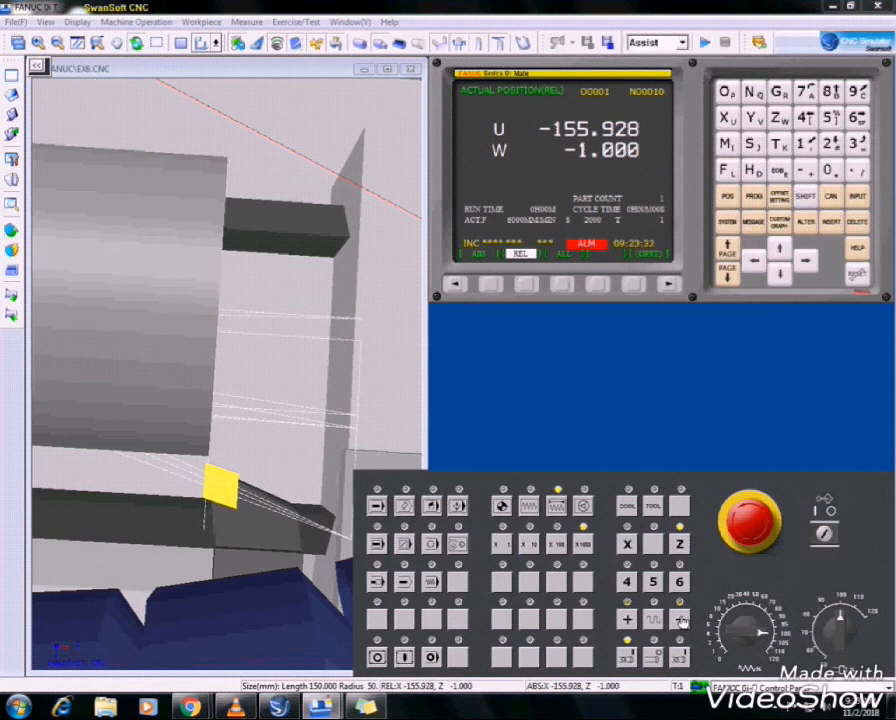
Jog the tool to Z -2.000 and X -160.128 at the workpiece's outer diameter and zero the relative U coordinate.
{"action": "left_click", "coordinate": [680, 620]}
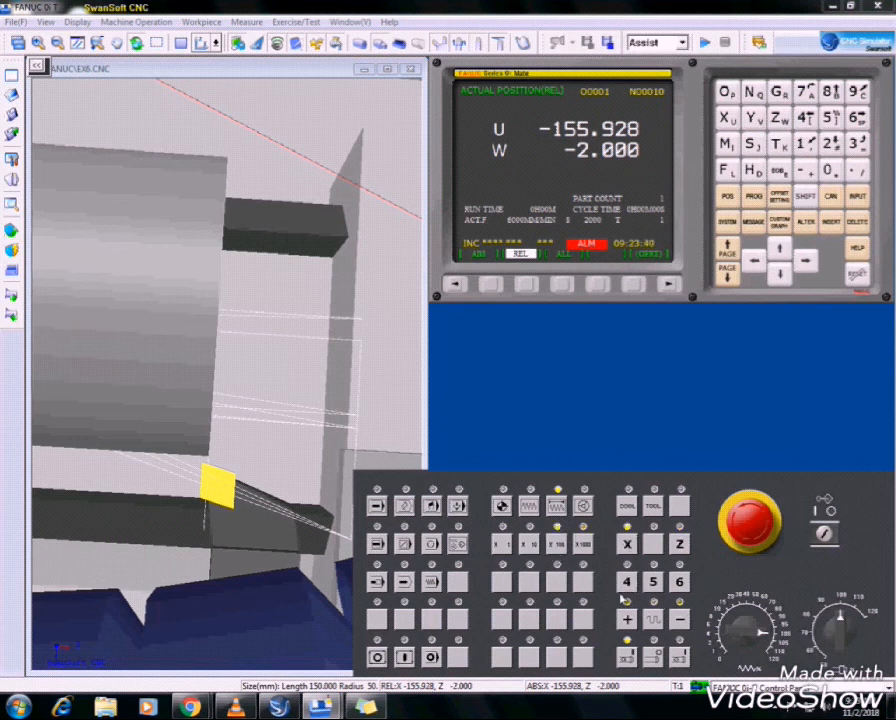
{"action": "left_click_drag", "start_coordinate": [678, 626], "coordinate": [452, 545]}
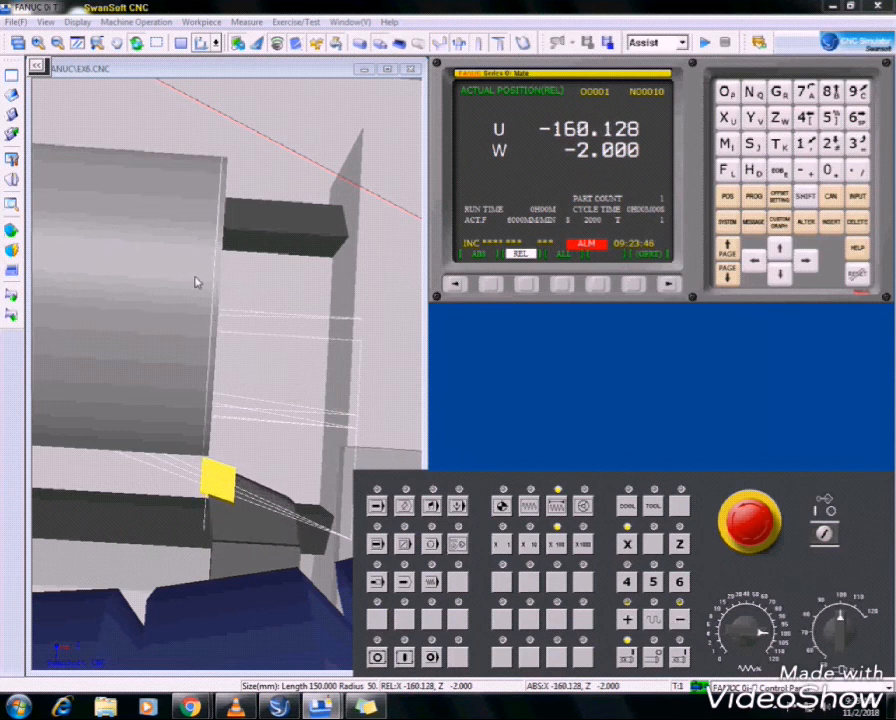
{"action": "mouse_move", "coordinate": [256, 435]}
{"action": "left_mouse_down"}
{"action": "mouse_move", "coordinate": [234, 426]}
{"action": "mouse_move", "coordinate": [254, 450]}
{"action": "mouse_move", "coordinate": [250, 440]}
{"action": "left_mouse_up"}
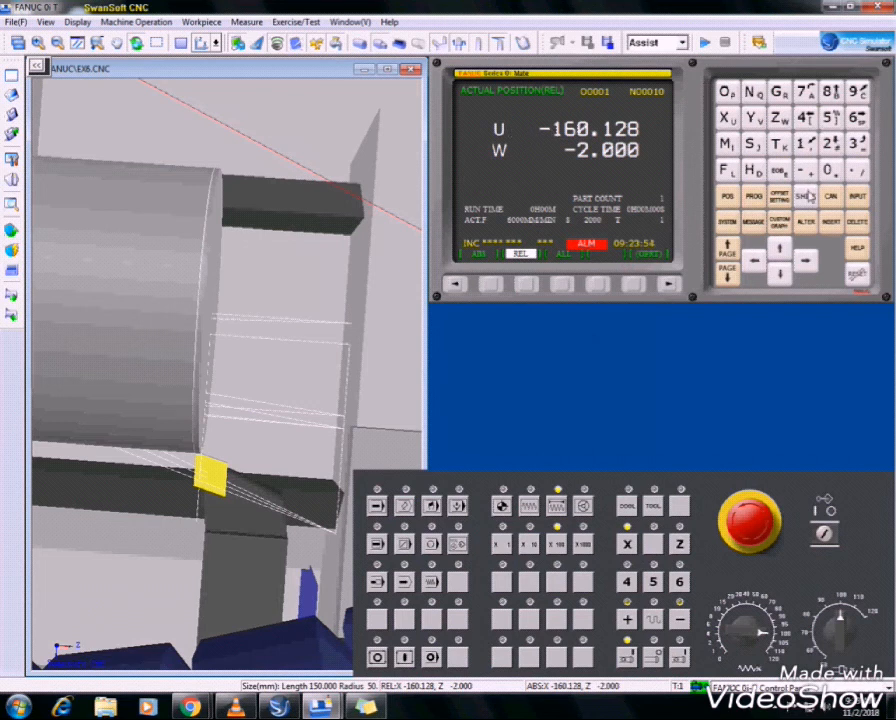
{"action": "left_click", "coordinate": [727, 120]}
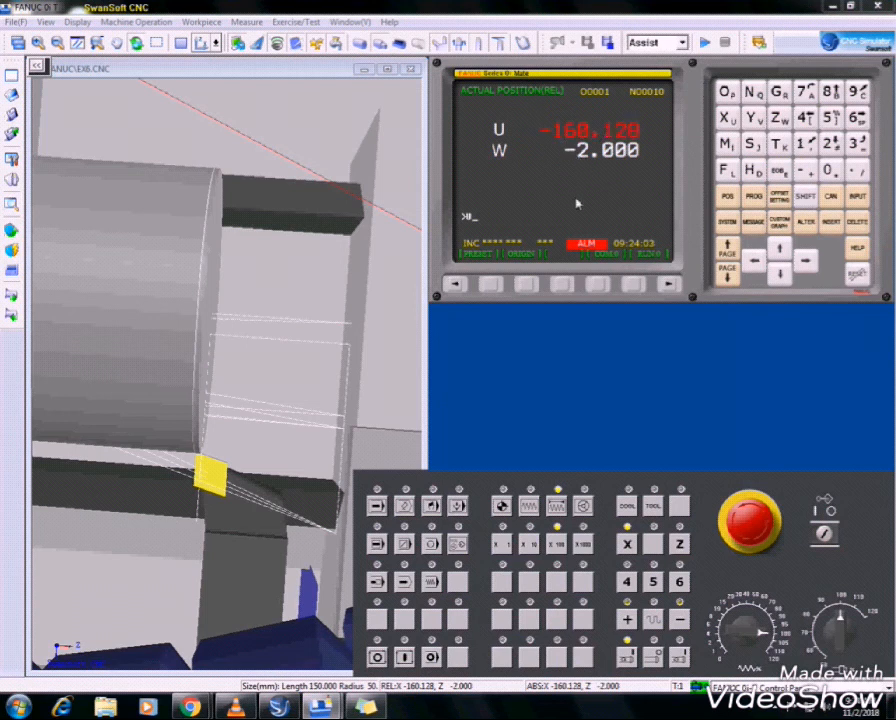
{"action": "left_click", "coordinate": [533, 285]}
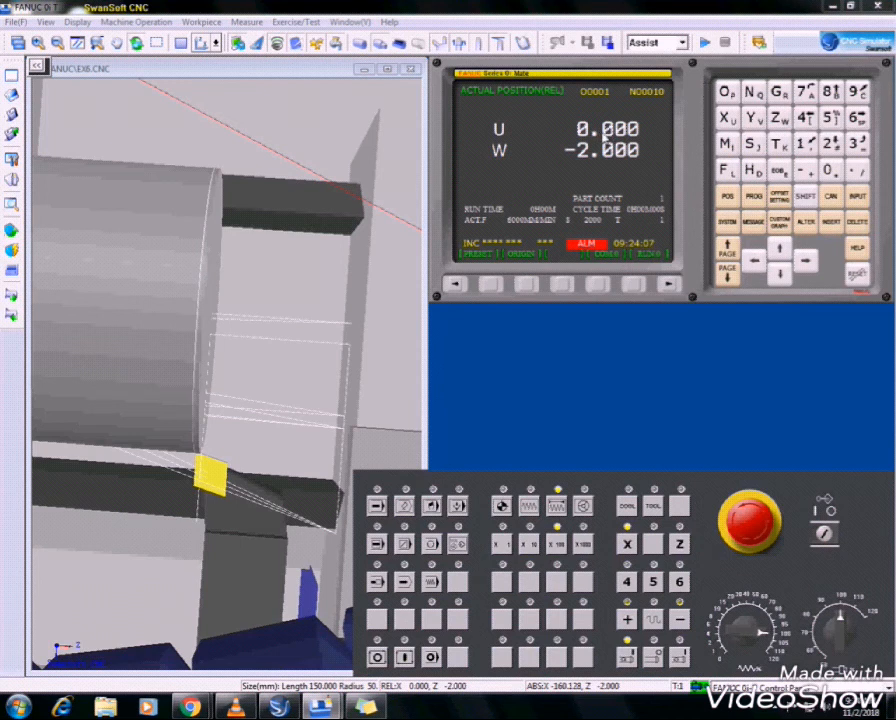
Set the X value of the external work offset (00 EXT) to the machine X coordinate, -160.128.
{"action": "left_click", "coordinate": [779, 197]}
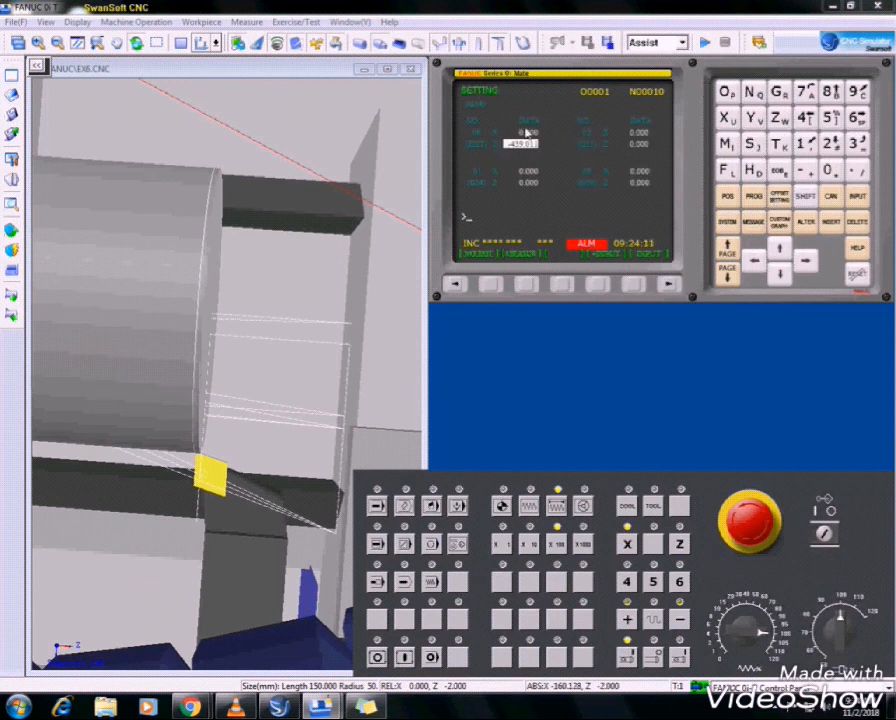
{"action": "key", "text": "Up"}
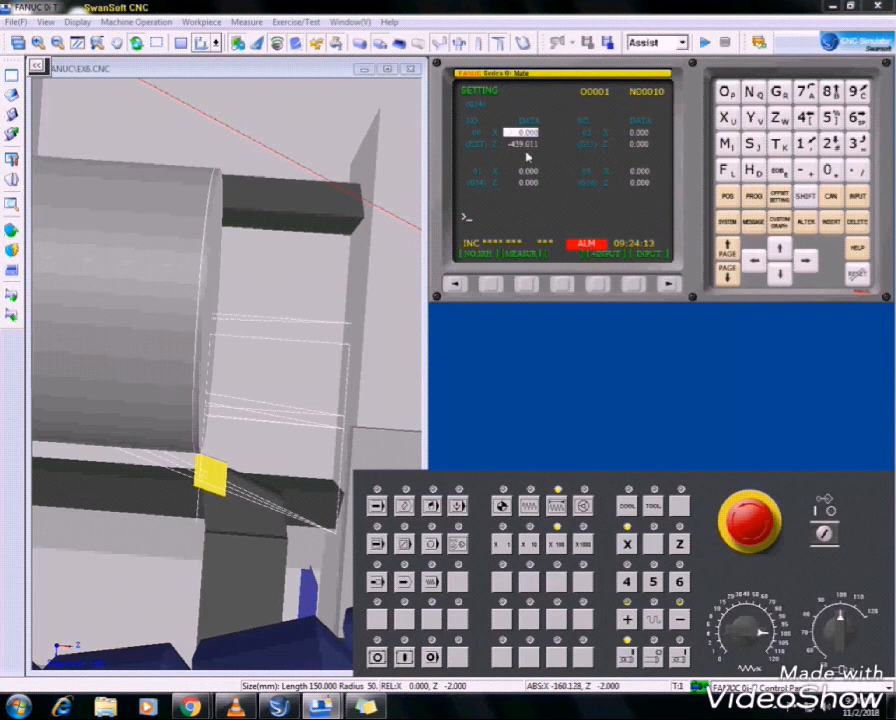
{"action": "left_click", "coordinate": [727, 197]}
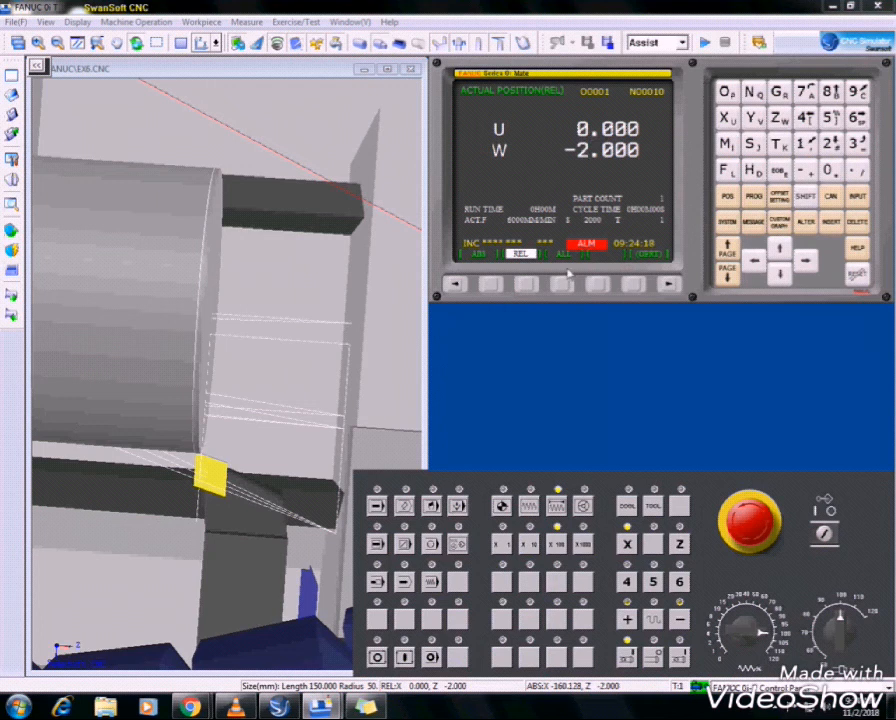
{"action": "left_click", "coordinate": [564, 283]}
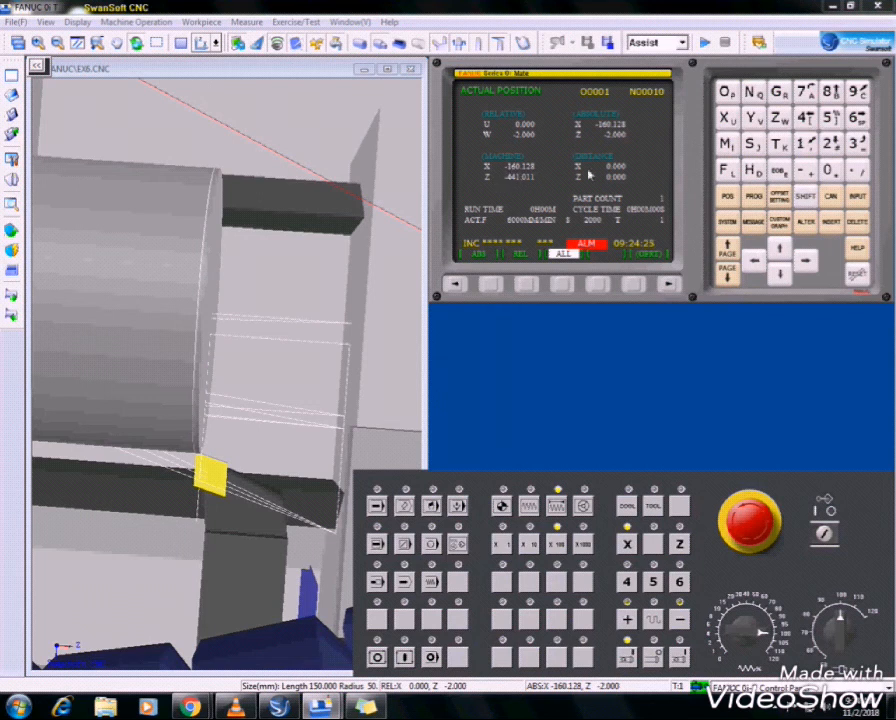
{"action": "left_click", "coordinate": [780, 198]}
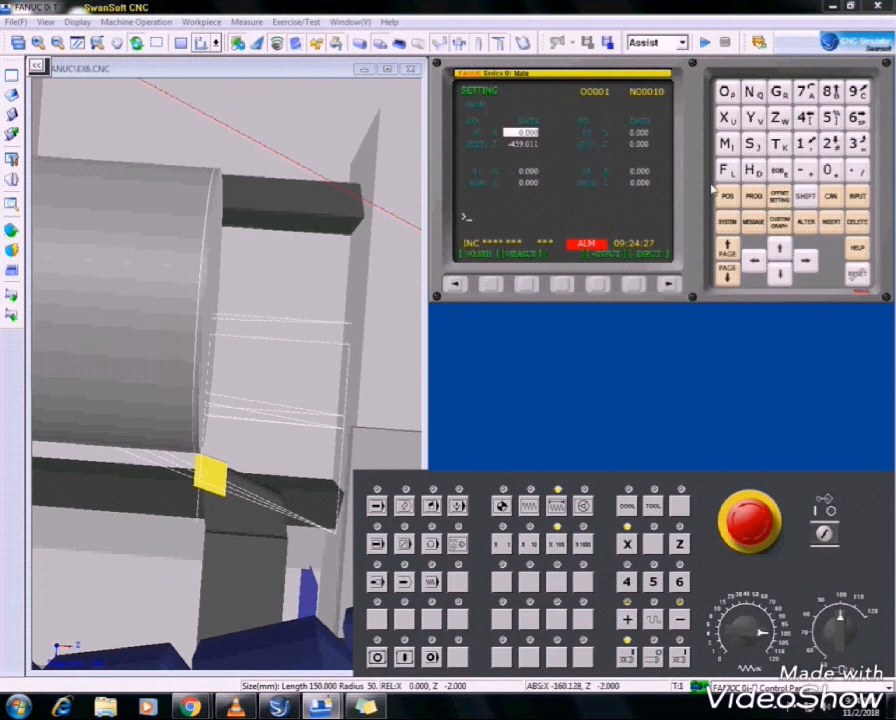
{"action": "type", "text": "160"}
{"action": "key", "text": "BackSpace"}
{"action": "key", "text": "BackSpace"}
{"action": "key", "text": "BackSpace"}
{"action": "type", "text": "-14"}
{"action": "key", "text": "BackSpace"}
{"action": "key", "text": "BackSpace"}
{"action": "key", "text": "BackSpace"}
{"action": "type", "text": "160"}
{"action": "left_click", "coordinate": [718, 198]}
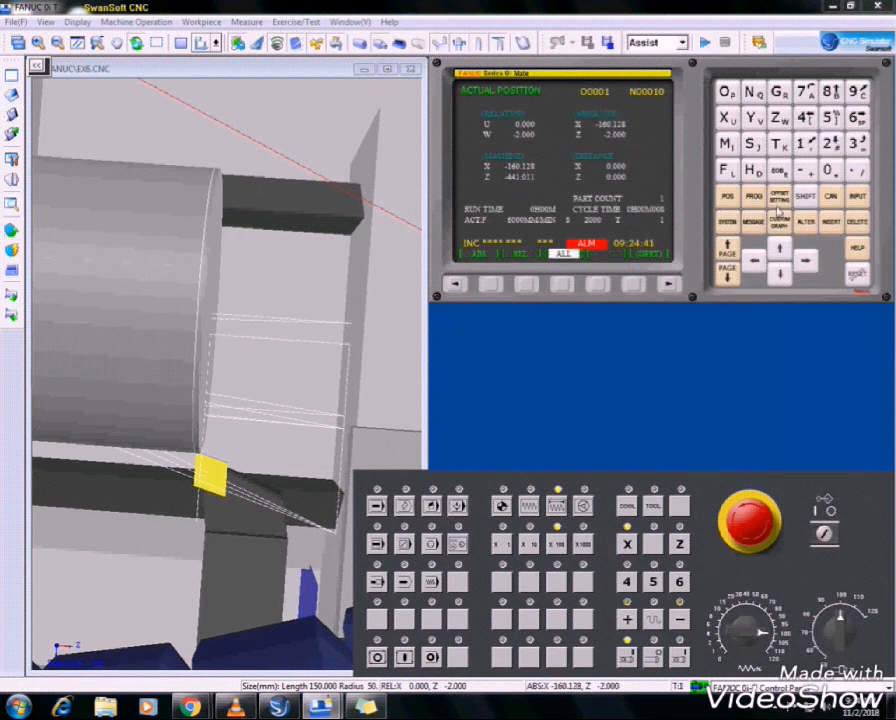
{"action": "left_click", "coordinate": [779, 199]}
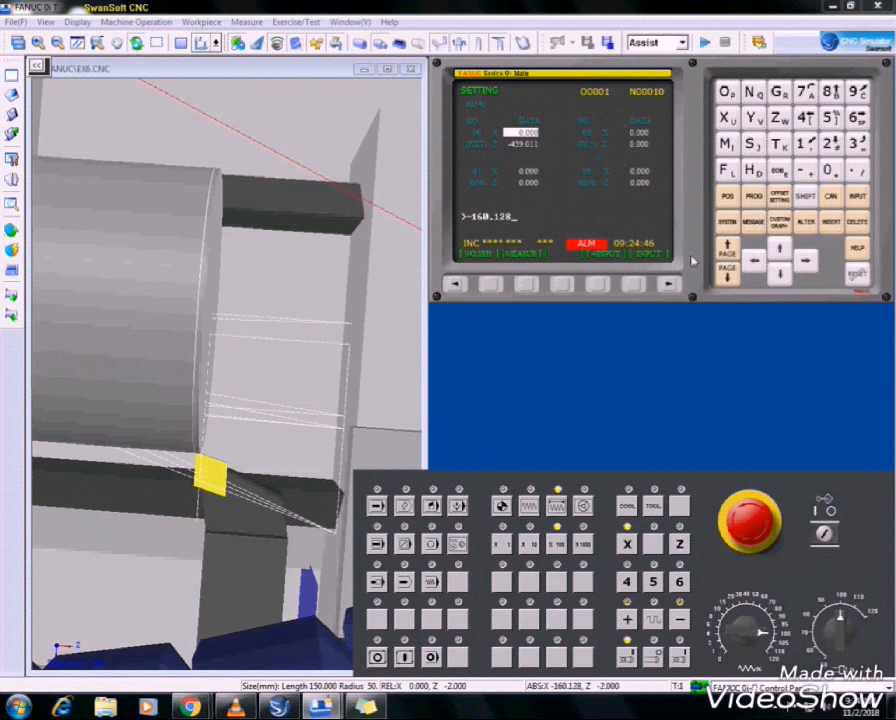
{"action": "left_click", "coordinate": [857, 205]}
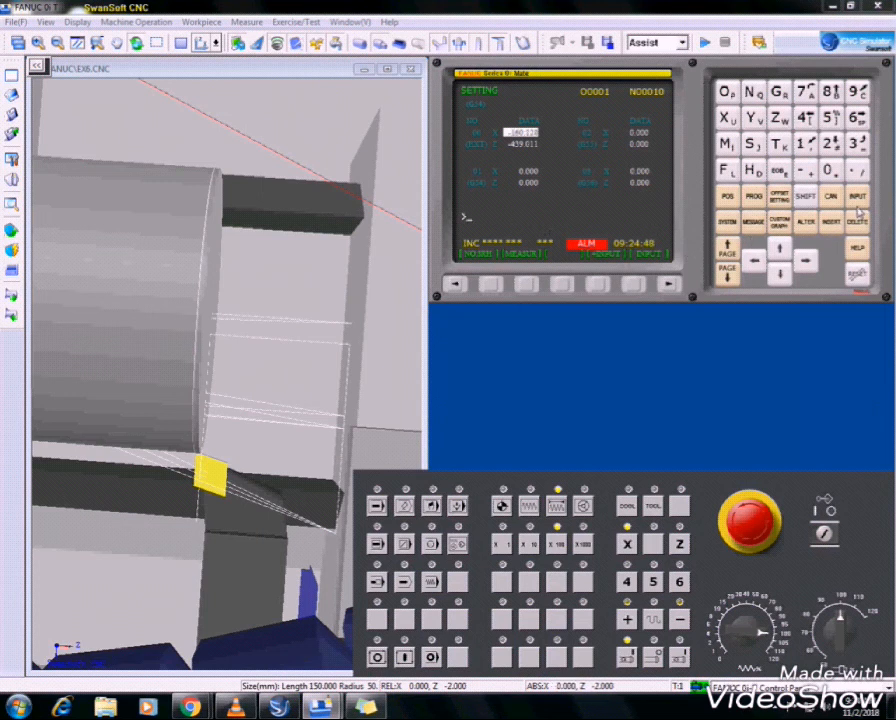
Check the absolute and machine position readouts against the X value stored in the external work offset.
{"action": "left_click", "coordinate": [729, 197]}
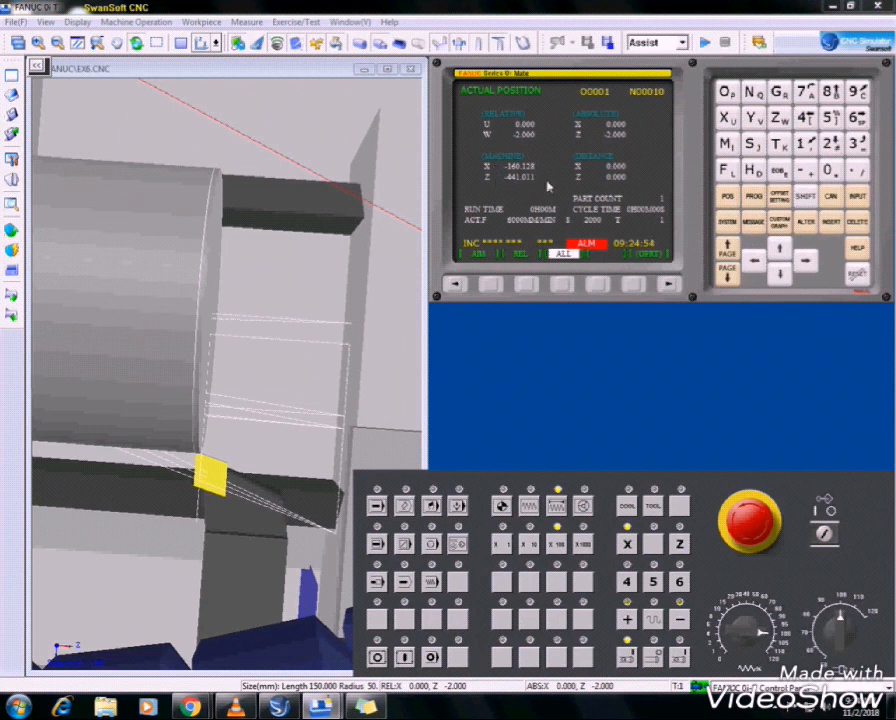
{"action": "left_click", "coordinate": [779, 197]}
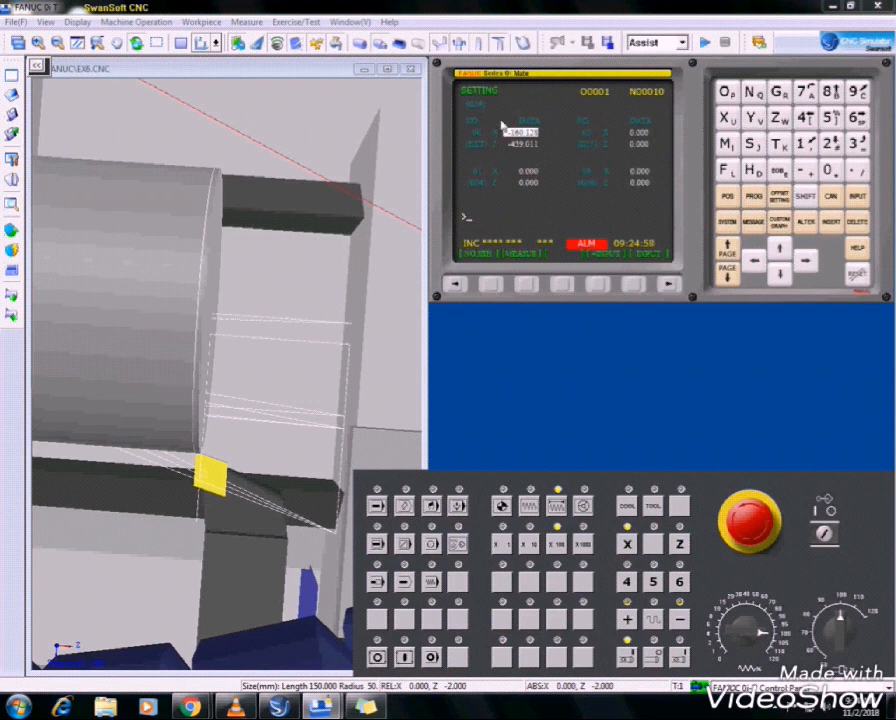
{"action": "left_click", "coordinate": [728, 197]}
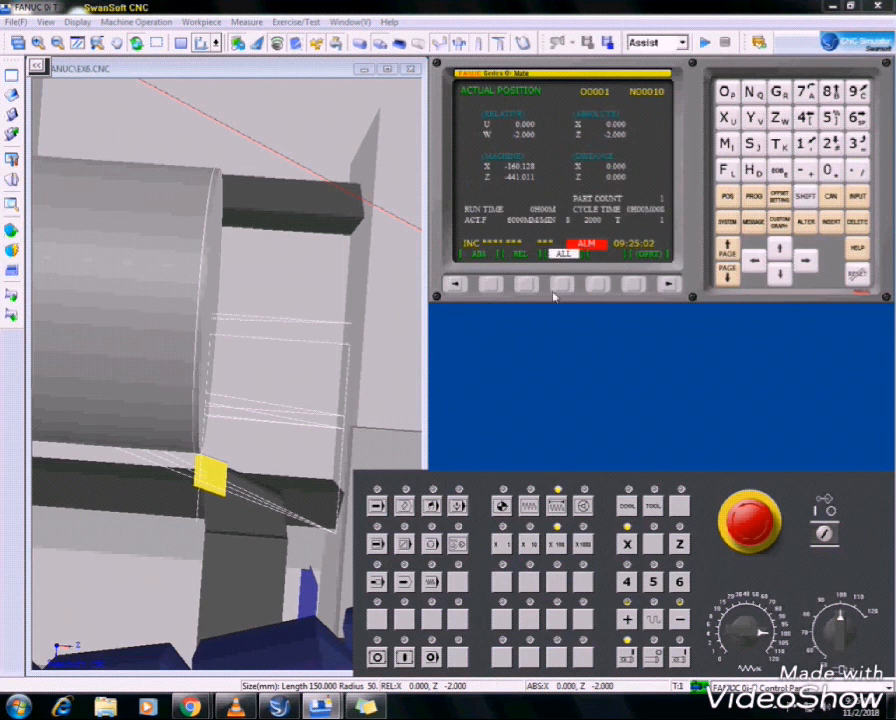
Return the X axis and the Z axis to their machine reference positions in reference return mode.
{"action": "left_click_drag", "start_coordinate": [247, 381], "coordinate": [297, 301]}
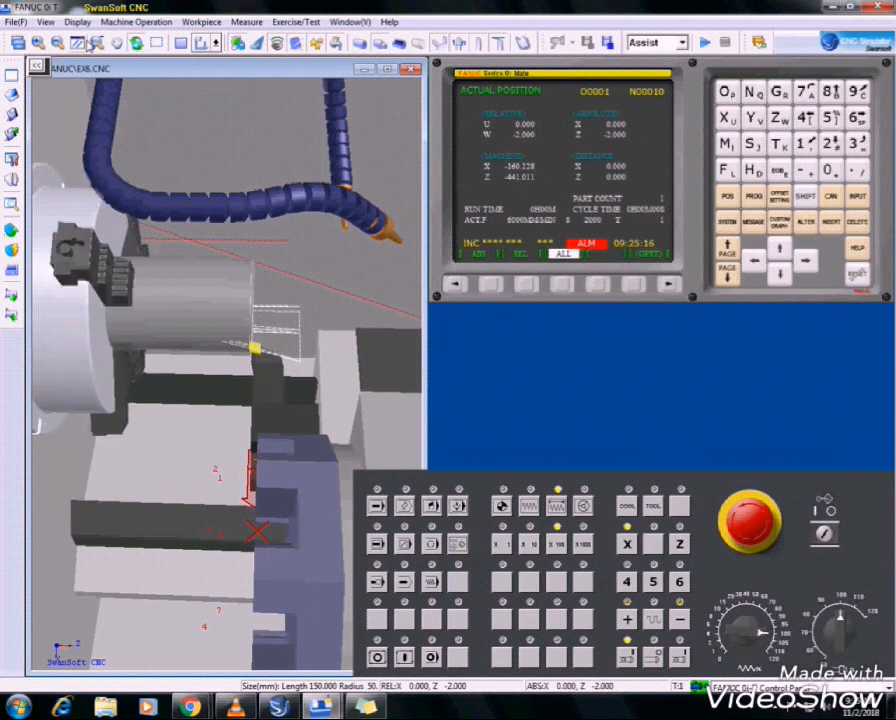
{"action": "left_click", "coordinate": [78, 45]}
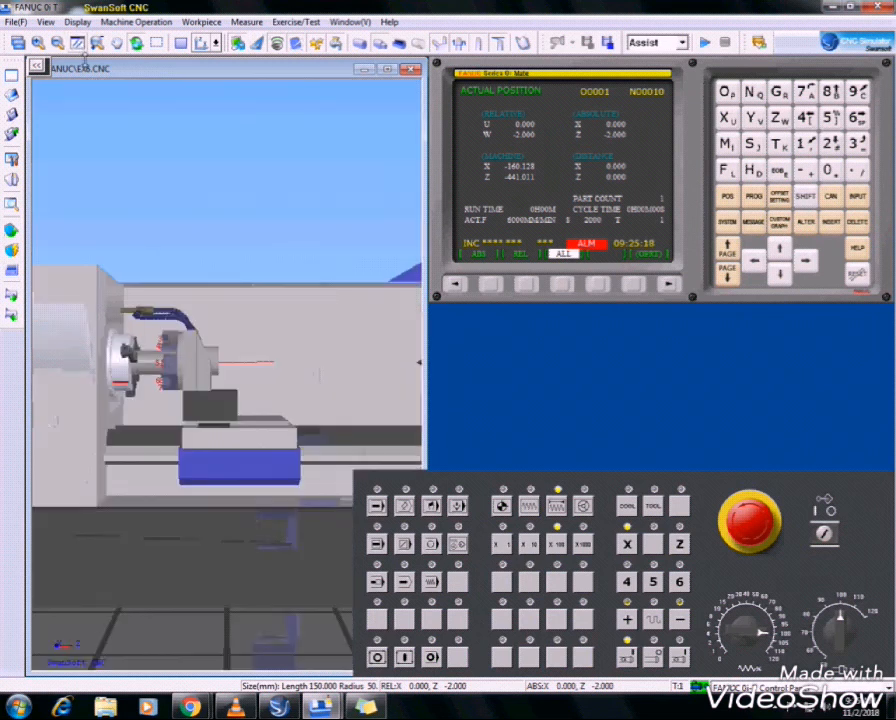
{"action": "scroll", "coordinate": [205, 298], "scroll_direction": "up", "scroll_amount": 3}
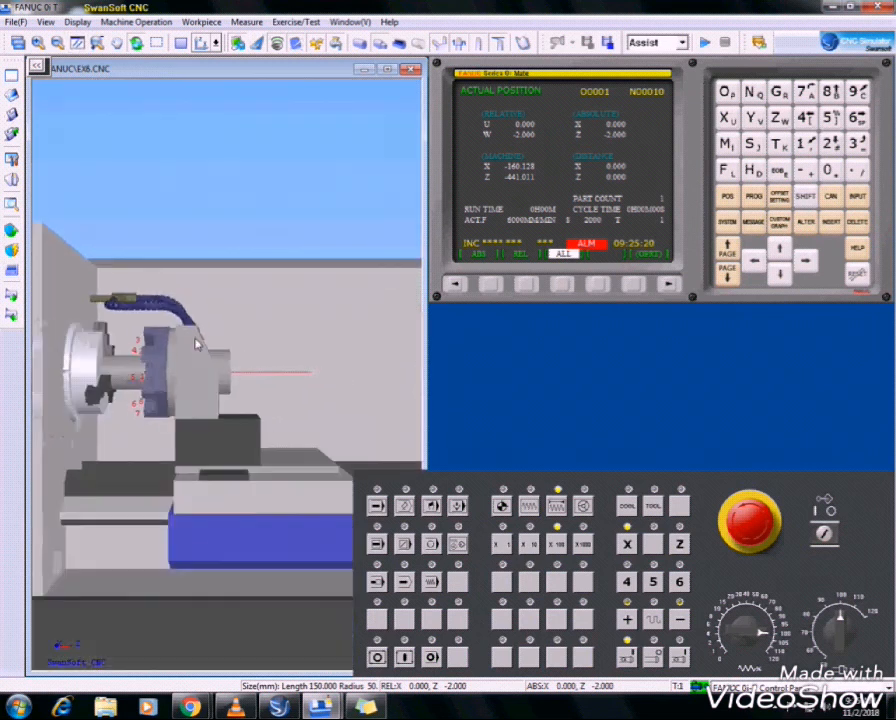
{"action": "left_click", "coordinate": [503, 505]}
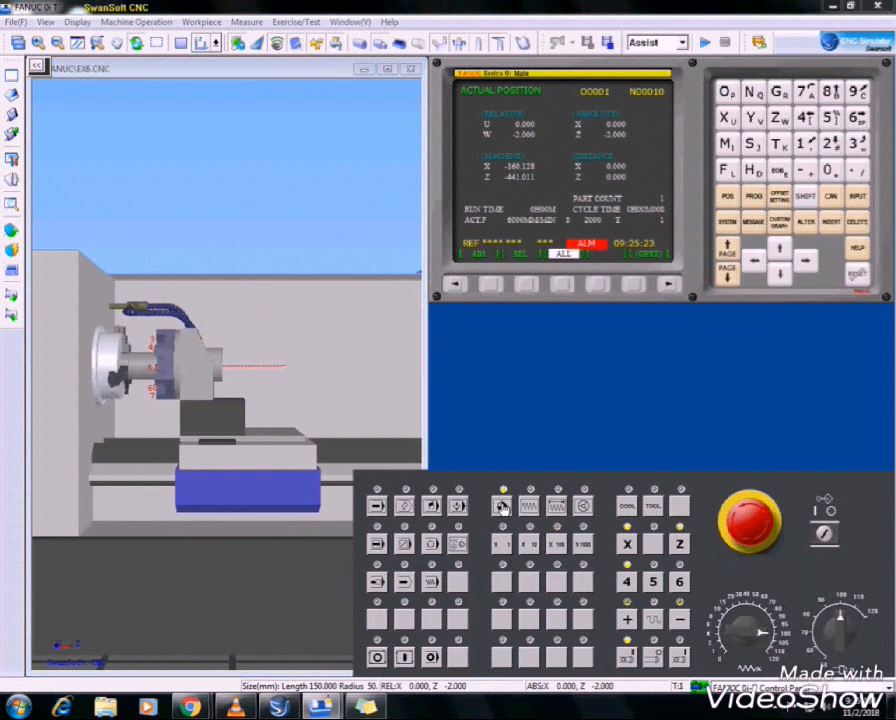
{"action": "left_click", "coordinate": [627, 545]}
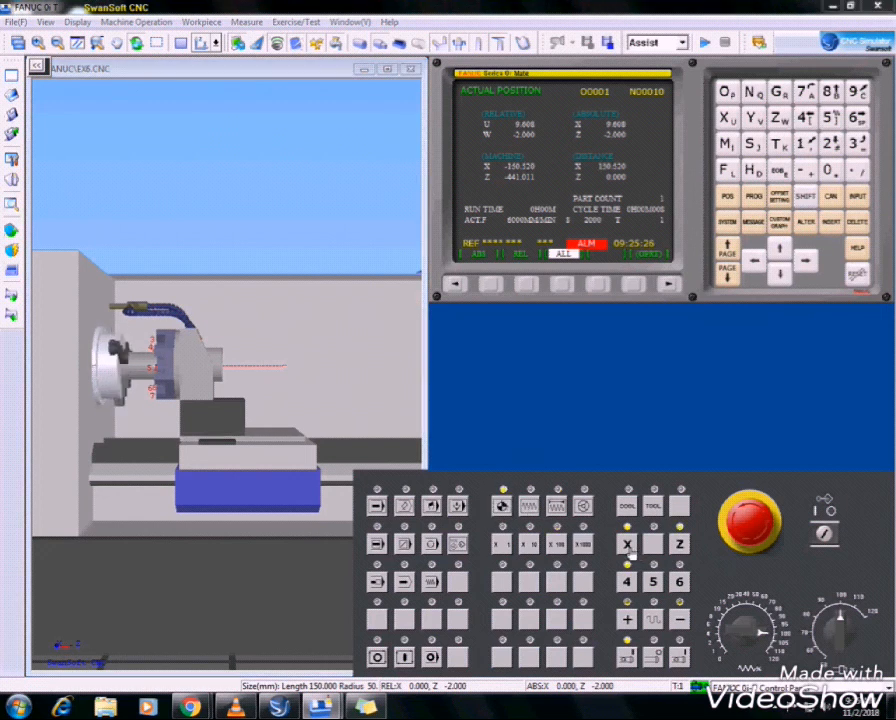
{"action": "left_click_drag", "start_coordinate": [346, 388], "coordinate": [240, 368]}
{"action": "left_click", "coordinate": [682, 545]}
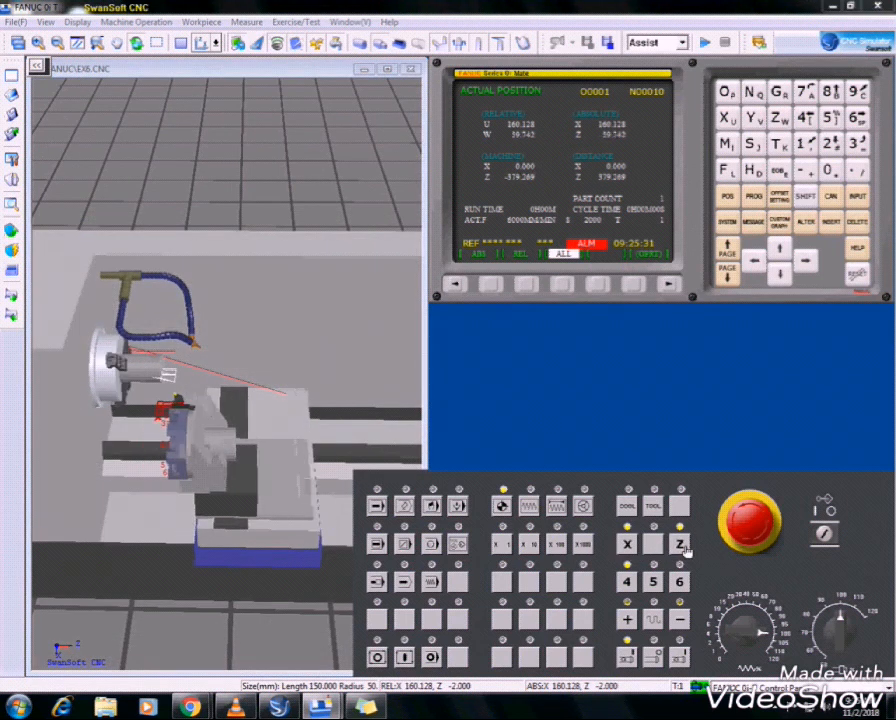
{"action": "left_click_drag", "start_coordinate": [374, 414], "coordinate": [248, 380]}
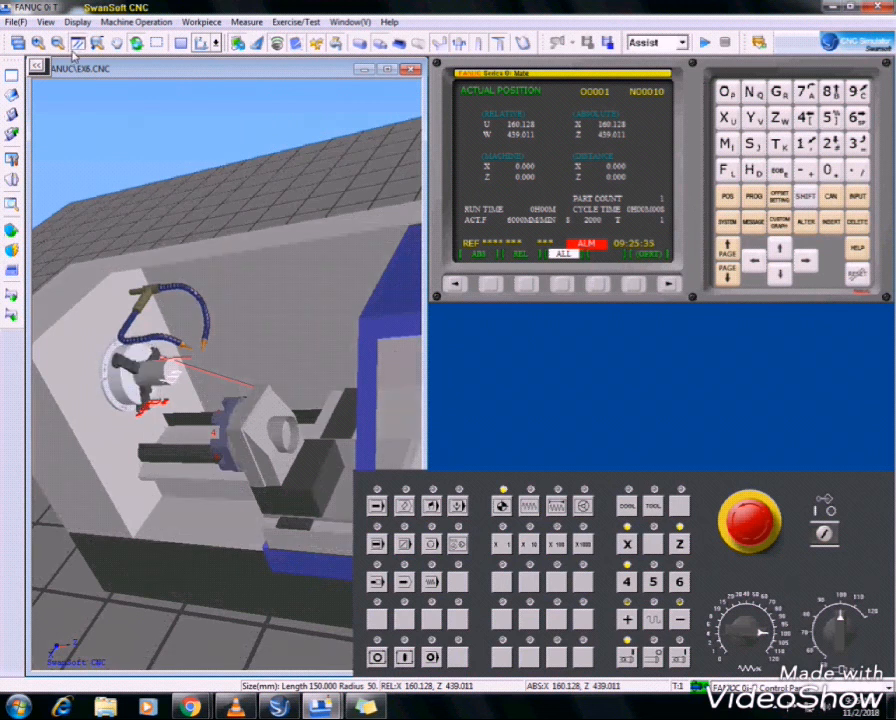
{"action": "left_click", "coordinate": [57, 42]}
{"action": "left_click_drag", "start_coordinate": [170, 426], "coordinate": [182, 464]}
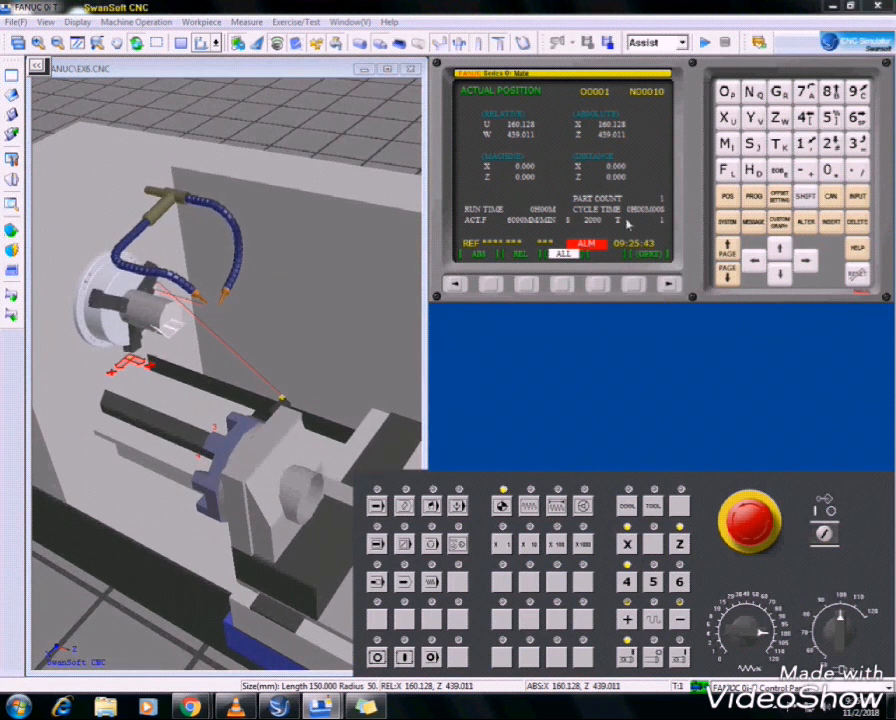
Insert the block G01 X0 Z0; into the program in MDI mode.
{"action": "left_click", "coordinate": [728, 197]}
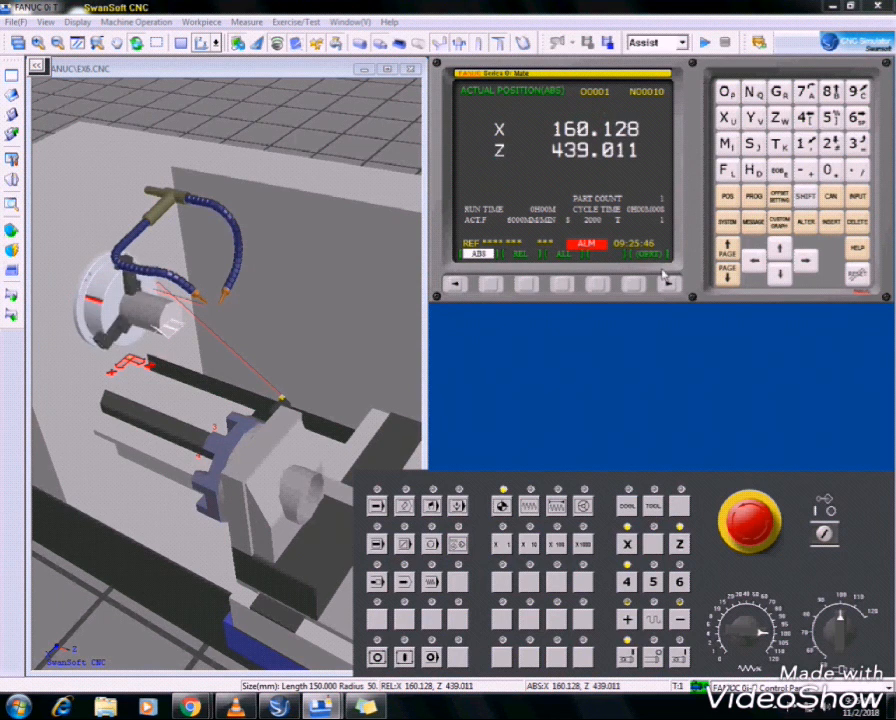
{"action": "left_click", "coordinate": [755, 200]}
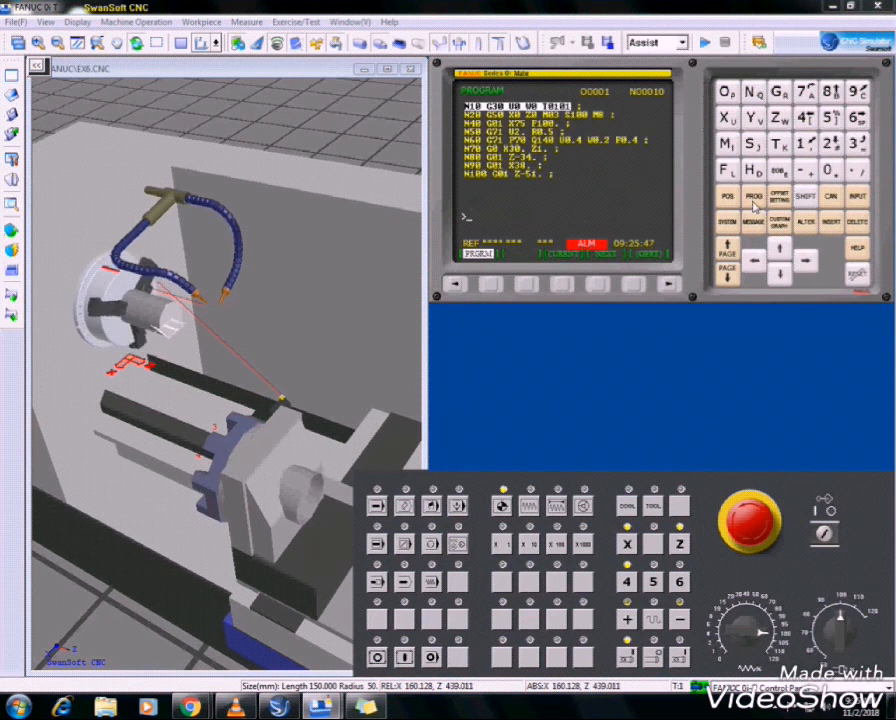
{"action": "left_click", "coordinate": [431, 506]}
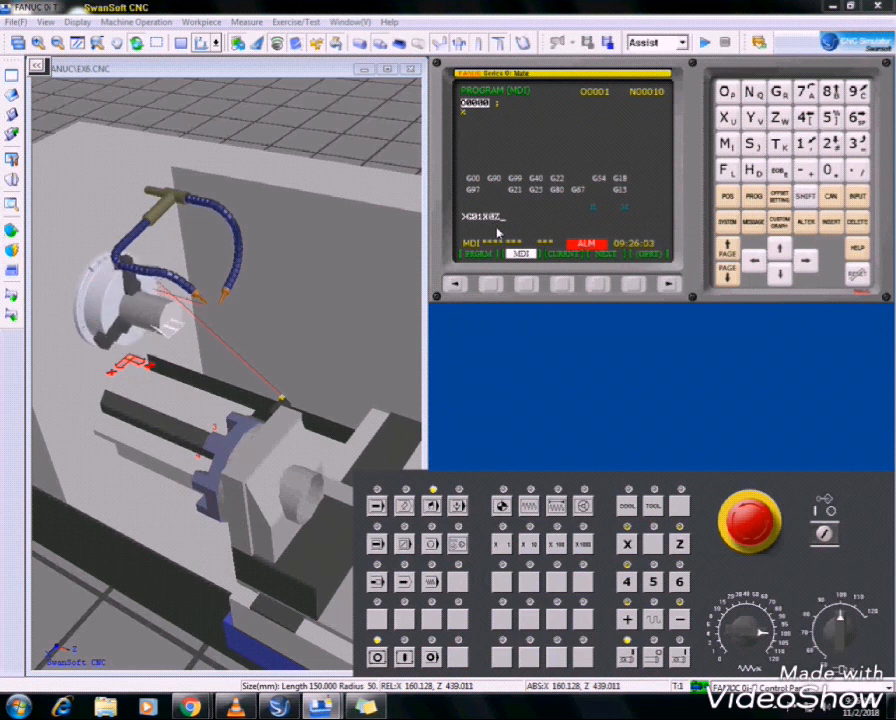
{"action": "type", "text": ";"}
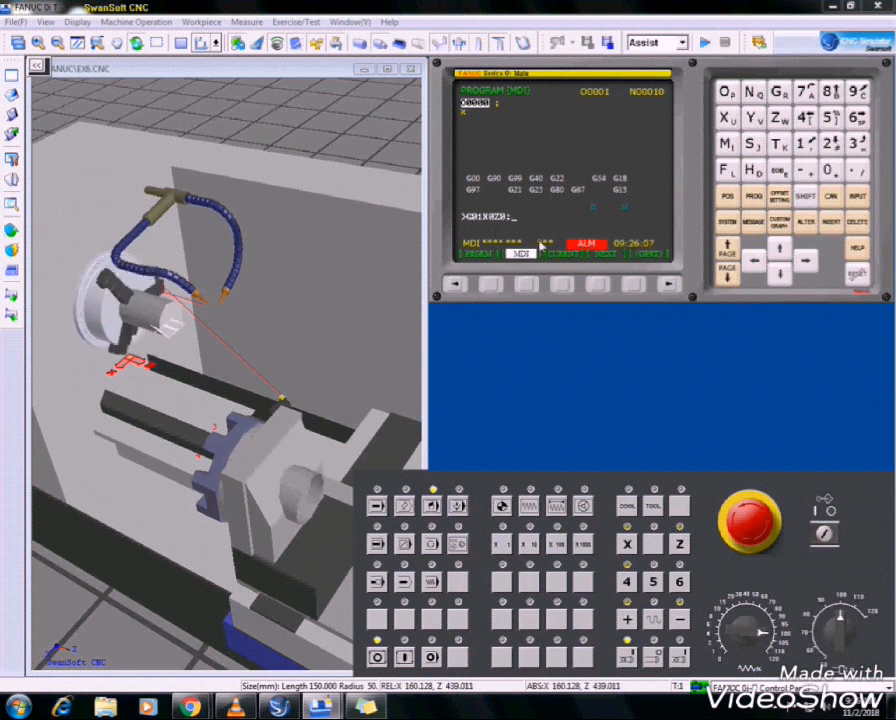
{"action": "key", "text": "Insert"}
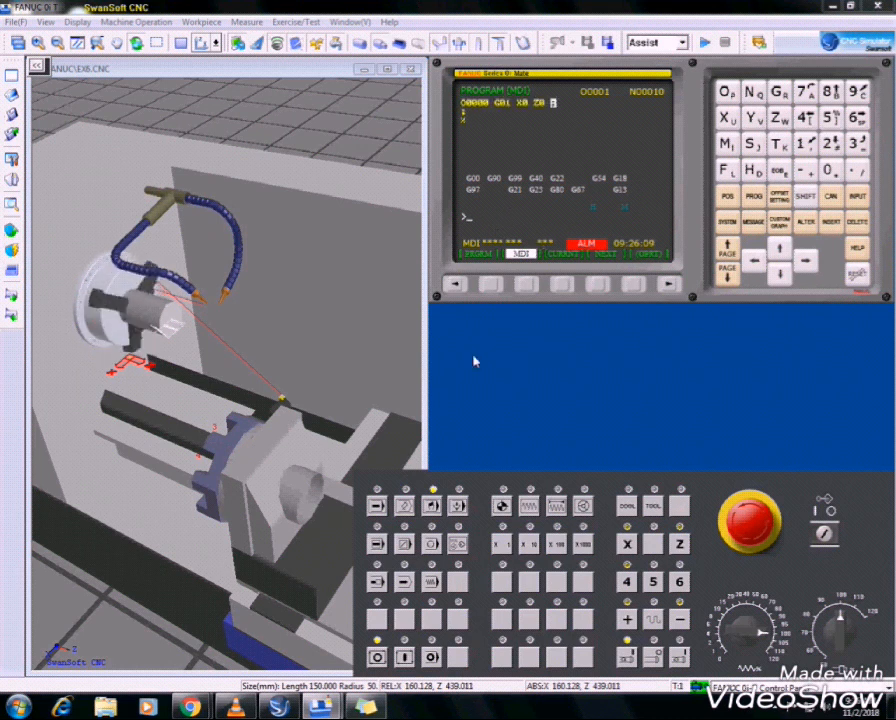
Lower the feedrate override and run the MDI block to move the tool toward the workpiece.
{"action": "left_click", "coordinate": [748, 625]}
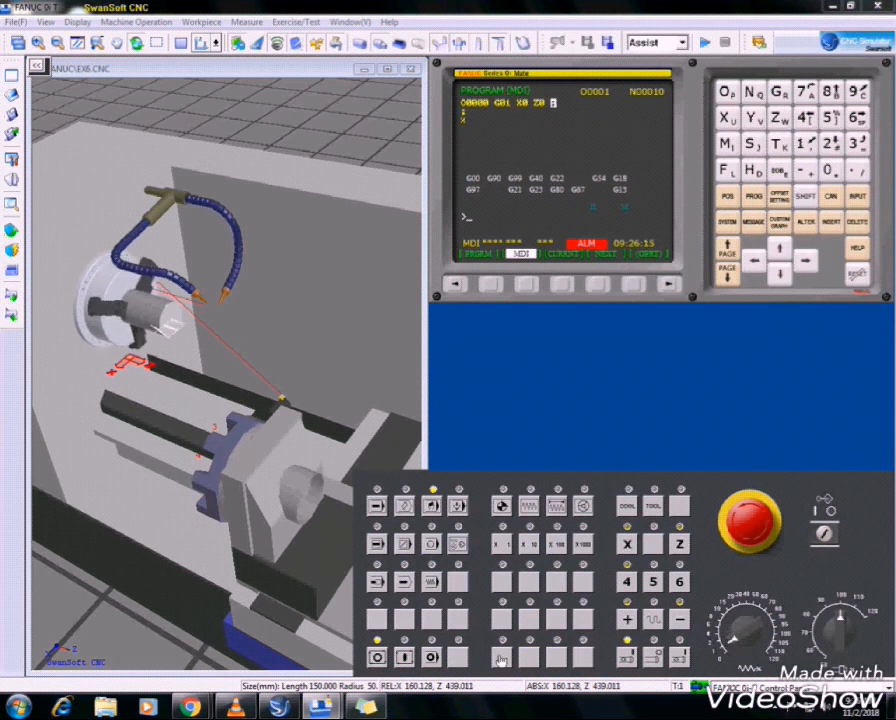
{"action": "left_click", "coordinate": [404, 657]}
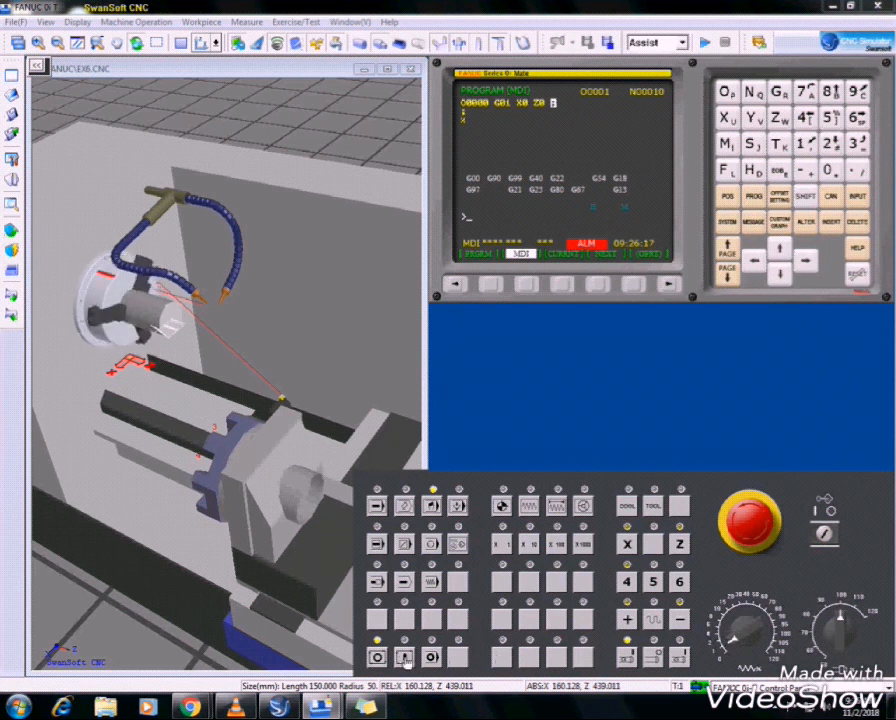
{"action": "left_click_drag", "start_coordinate": [175, 319], "coordinate": [130, 310]}
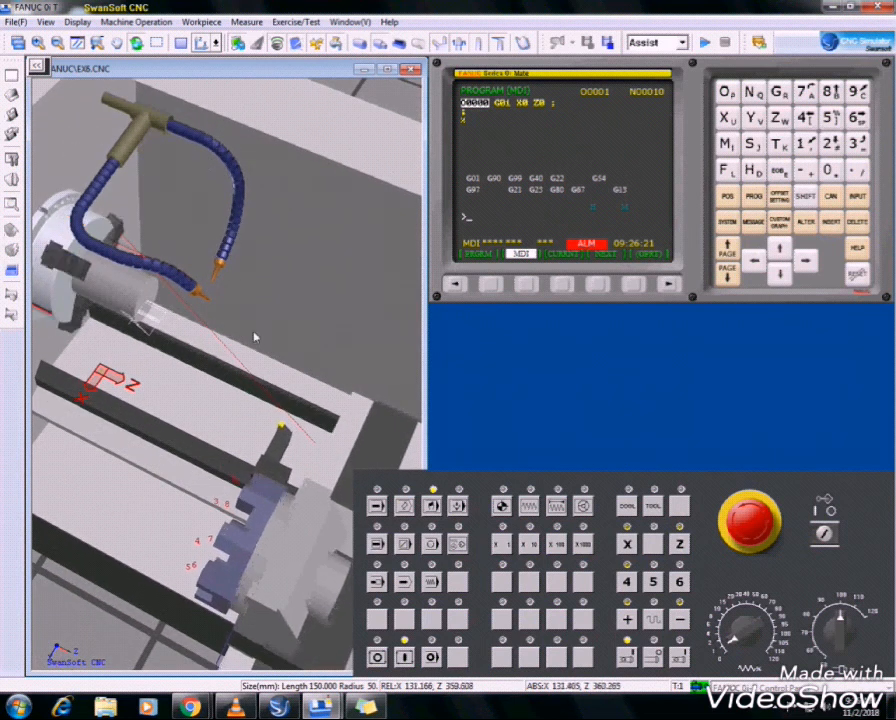
Examine the absolute X and Z coordinates and where the tool tip meets the workpiece edge.
{"action": "left_click", "coordinate": [727, 200]}
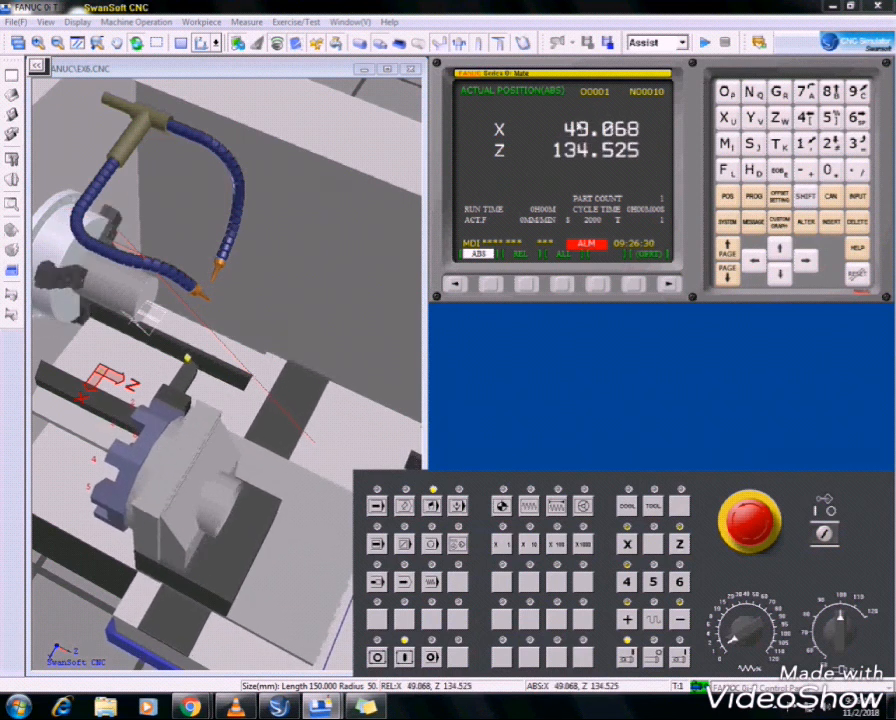
{"action": "left_click_drag", "start_coordinate": [137, 299], "coordinate": [166, 340]}
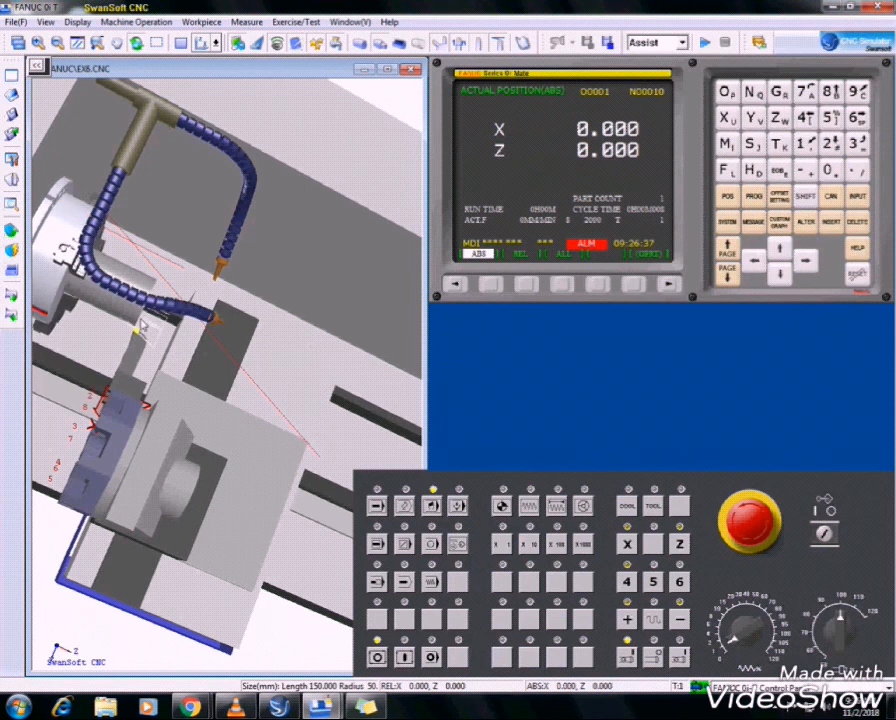
{"action": "scroll", "coordinate": [178, 297], "scroll_direction": "up", "scroll_amount": 5}
{"action": "left_click_drag", "start_coordinate": [181, 378], "coordinate": [140, 324]}
{"action": "left_click_drag", "start_coordinate": [228, 533], "coordinate": [209, 424]}
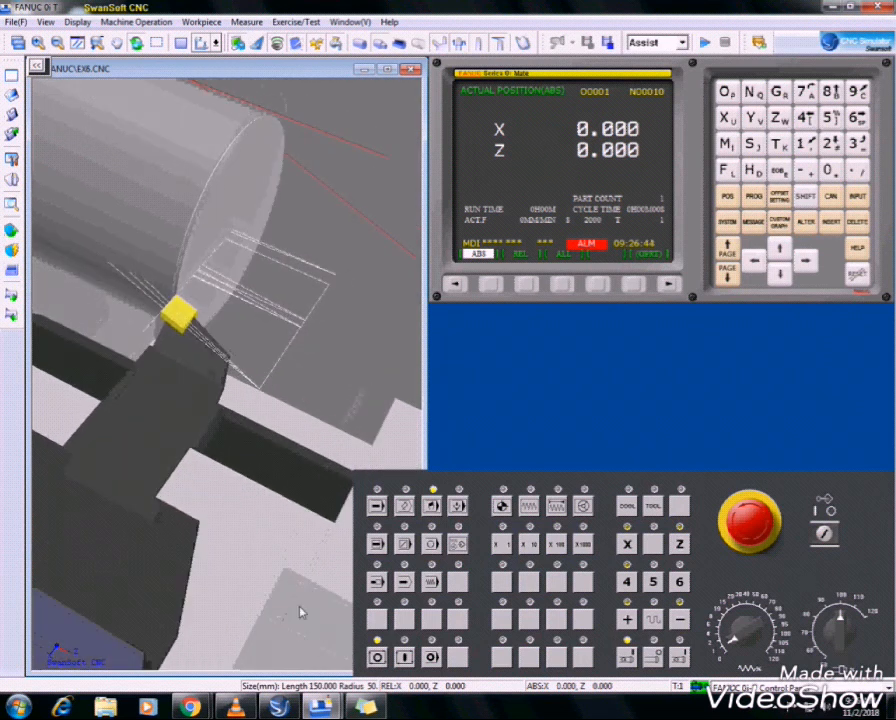
In Sticky Notes, replace the note's text with "this is how you gave a refrence point" and, after a blank line, "thanks for watching".
{"action": "mouse_move", "coordinate": [366, 706]}
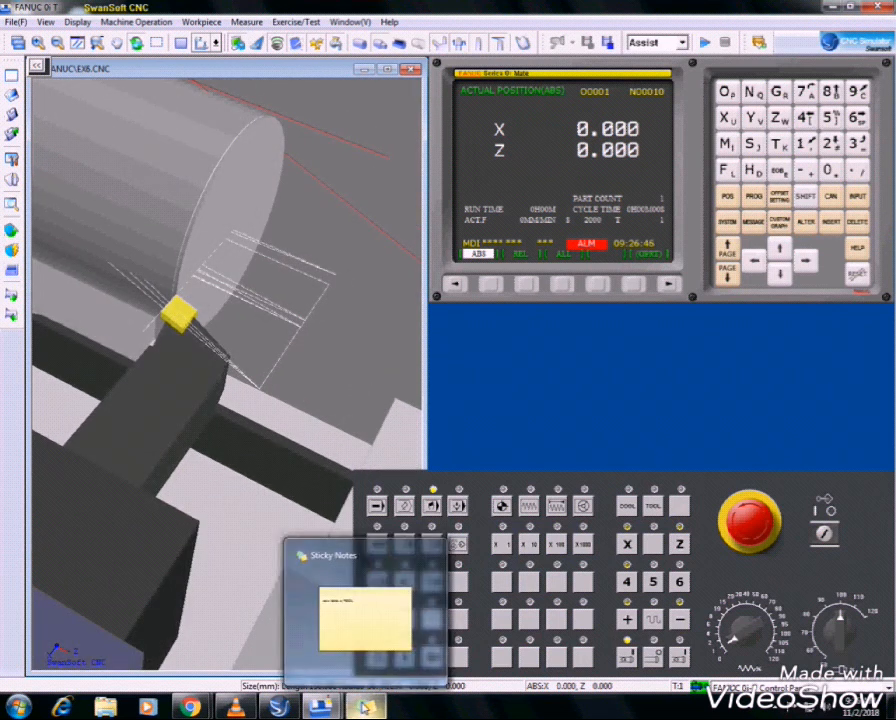
{"action": "left_click", "coordinate": [366, 706]}
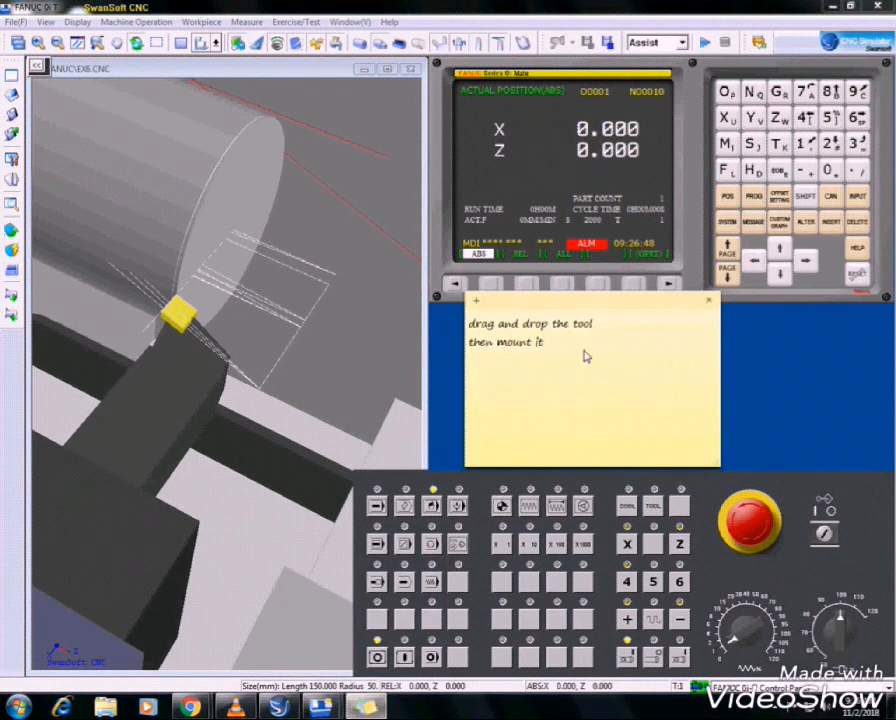
{"action": "left_click_drag", "start_coordinate": [584, 356], "coordinate": [460, 323]}
{"action": "key", "text": "BackSpace"}
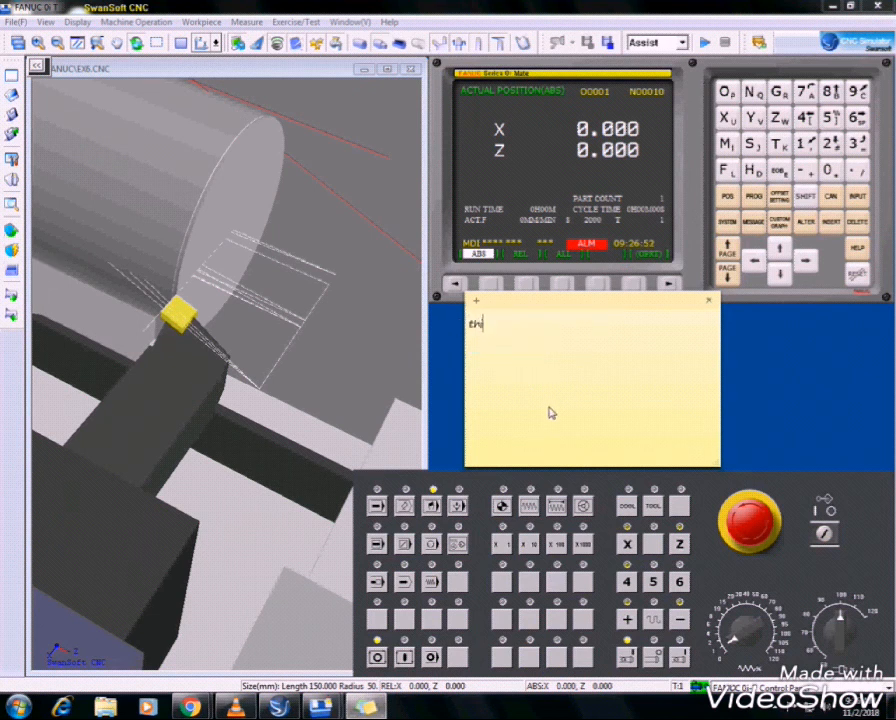
{"action": "type", "text": "s hpw"}
{"action": "key", "text": "BackSpace"}
{"action": "key", "text": "BackSpace"}
{"action": "type", "text": "ow you app"}
{"action": "key", "text": "BackSpace"}
{"action": "type", "text": "gav"}
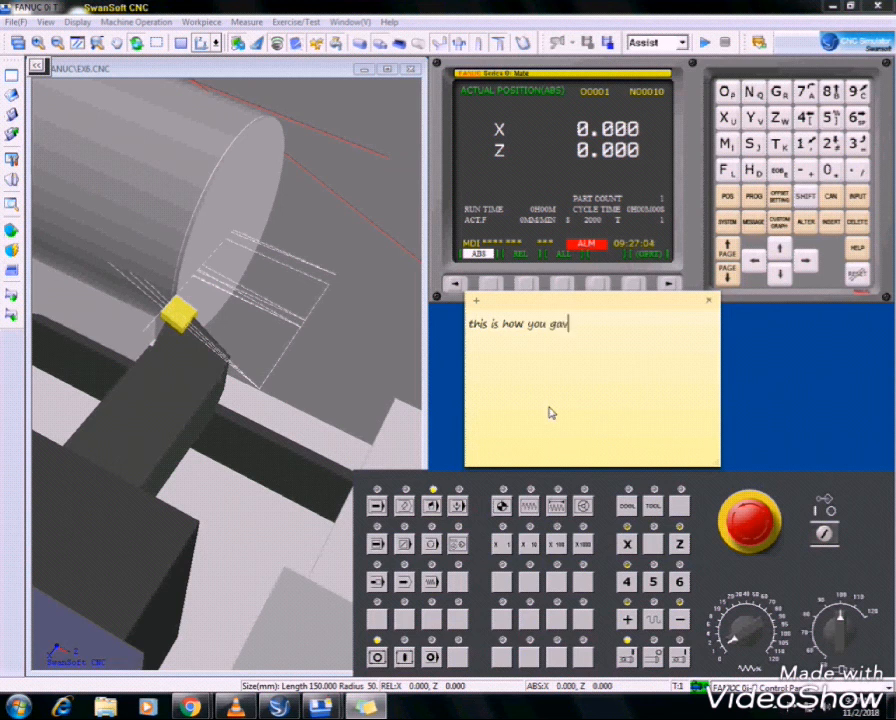
{"action": "type", "text": "e a refrence point"}
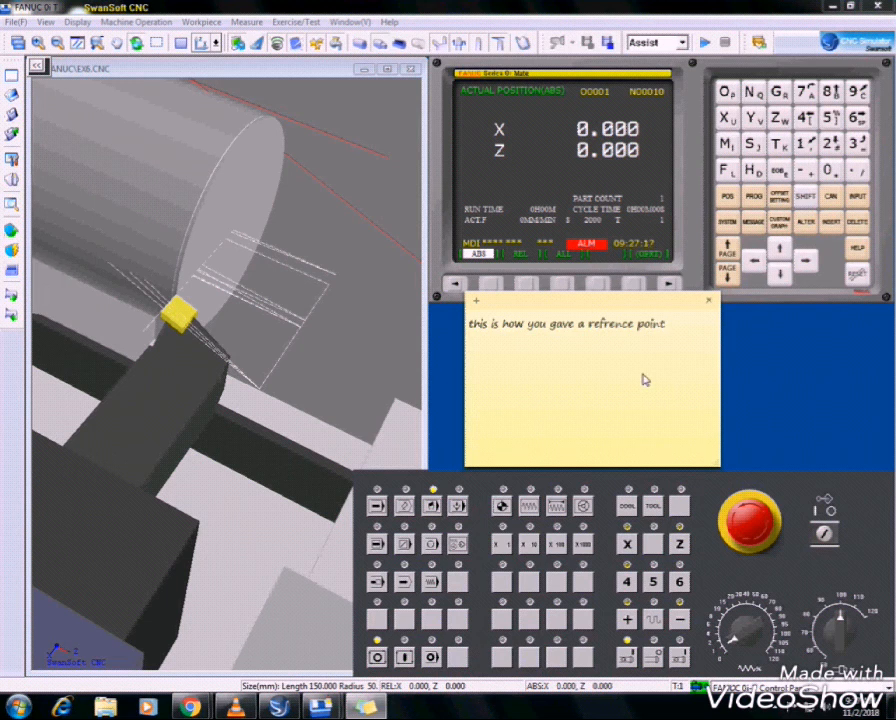
{"action": "type", "text": "hanks for watchi"}
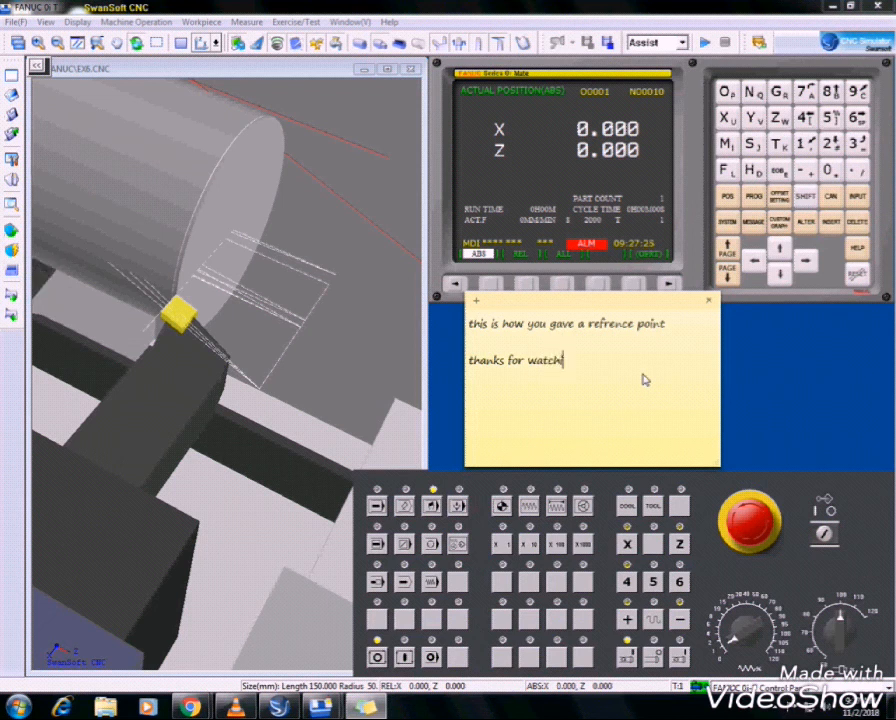
{"action": "type", "text": "ng"}
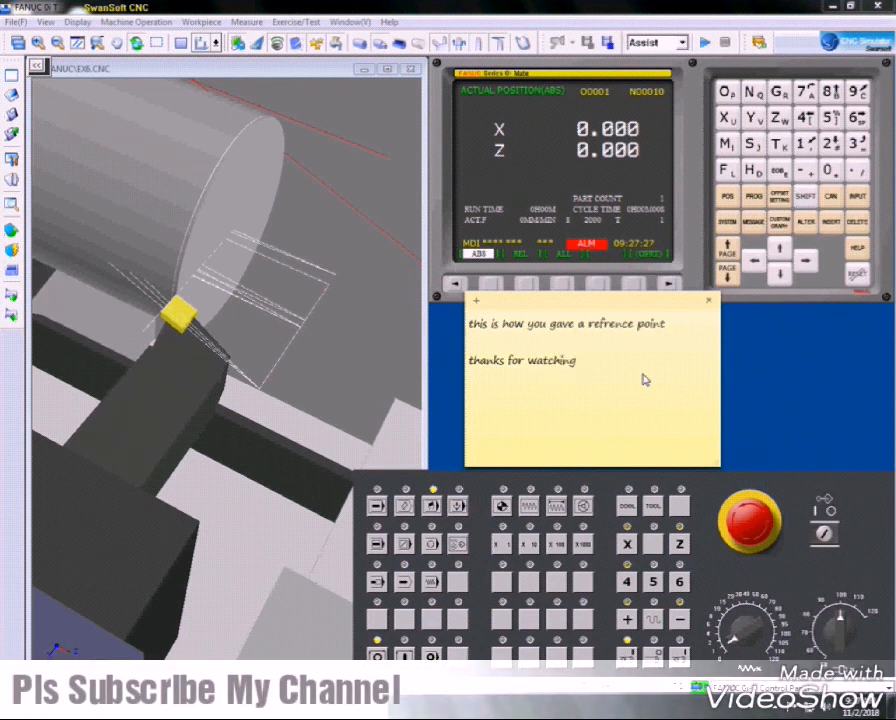